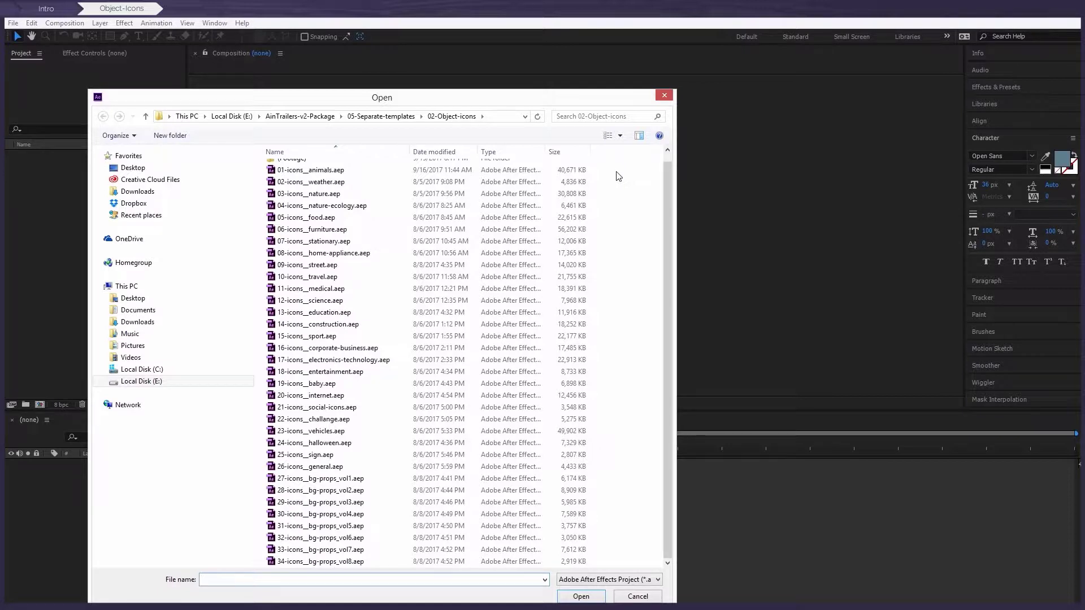
Open the 01-icons_animals.aep project file from the Open dialog.
left_click(352, 172)
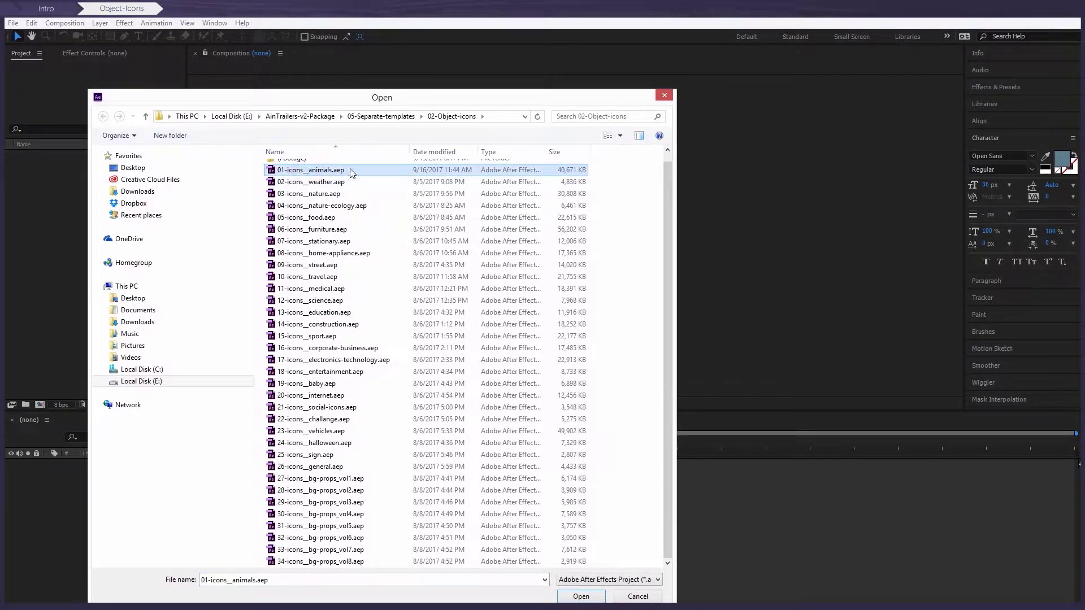
left_click(582, 596)
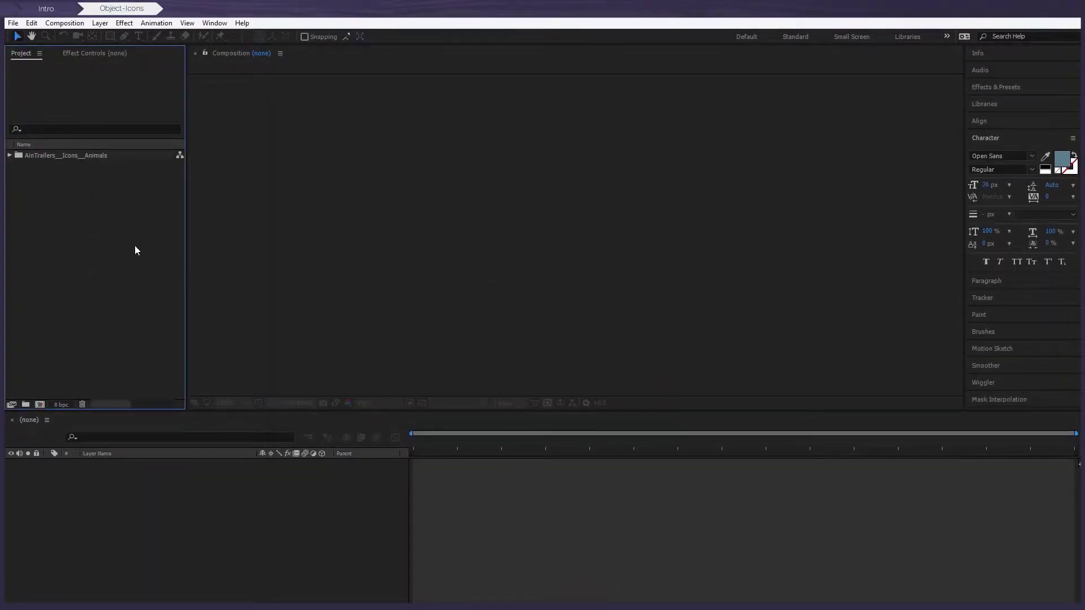
Open the a.01-tiger composition from the 01-animated_icons folder and scrub its animation.
left_click(83, 157)
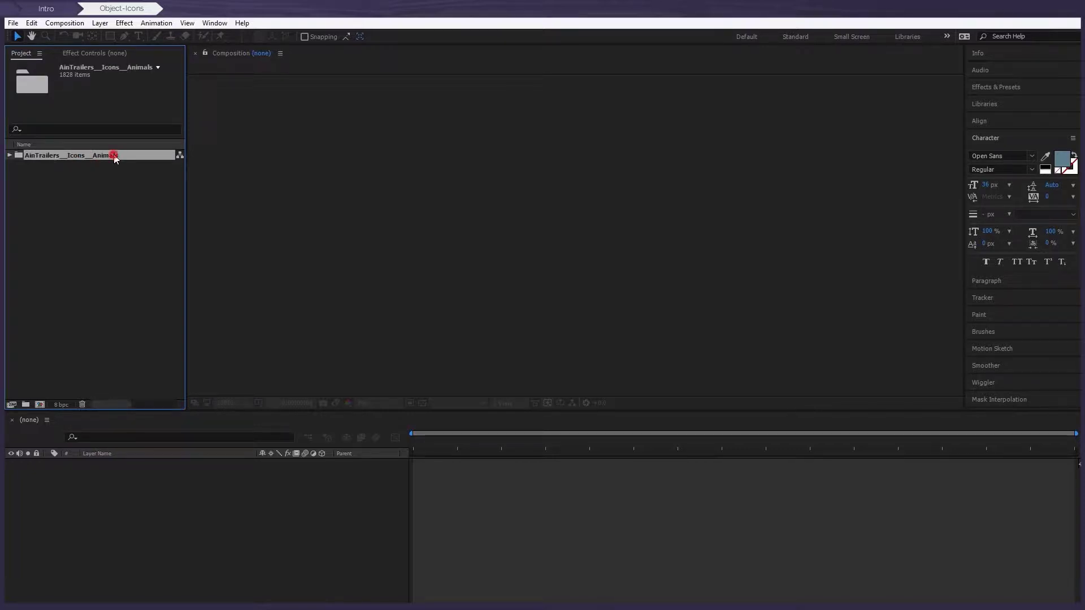
double_click(115, 154)
left_click(74, 176)
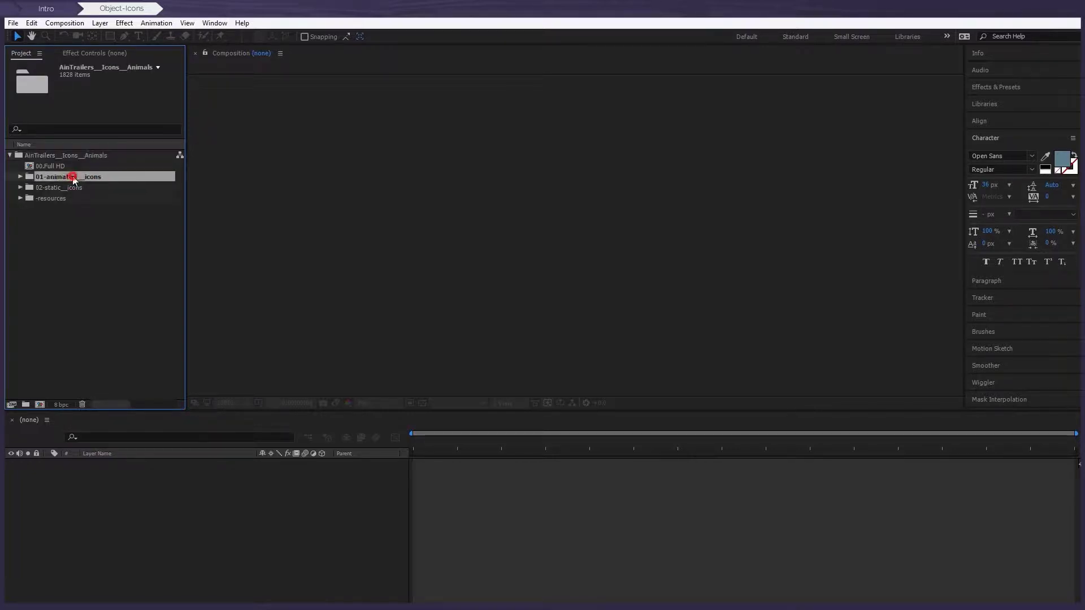
left_click(39, 187)
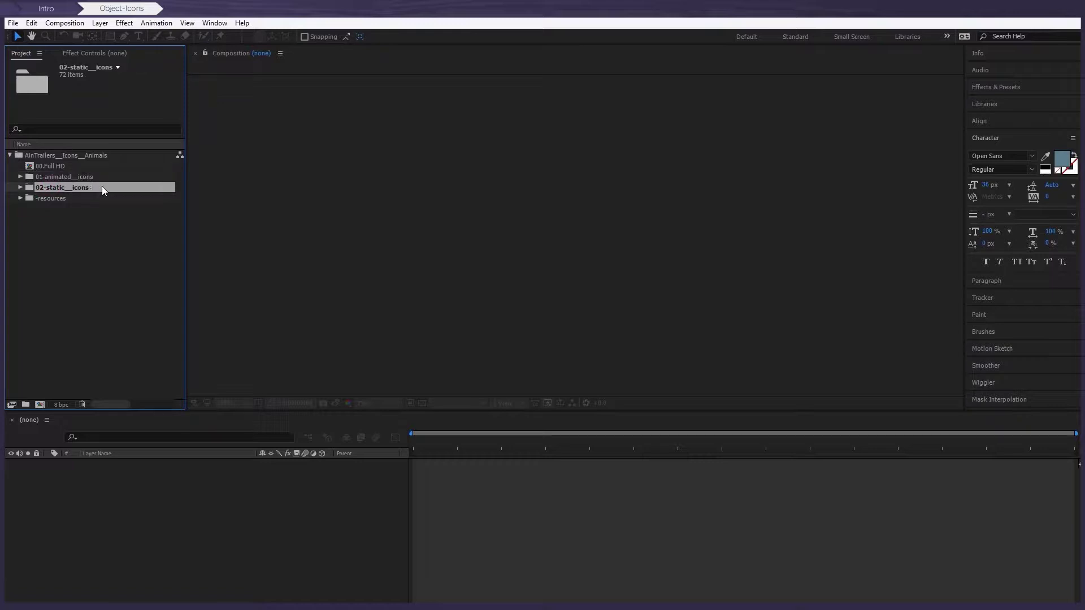
left_click(70, 175)
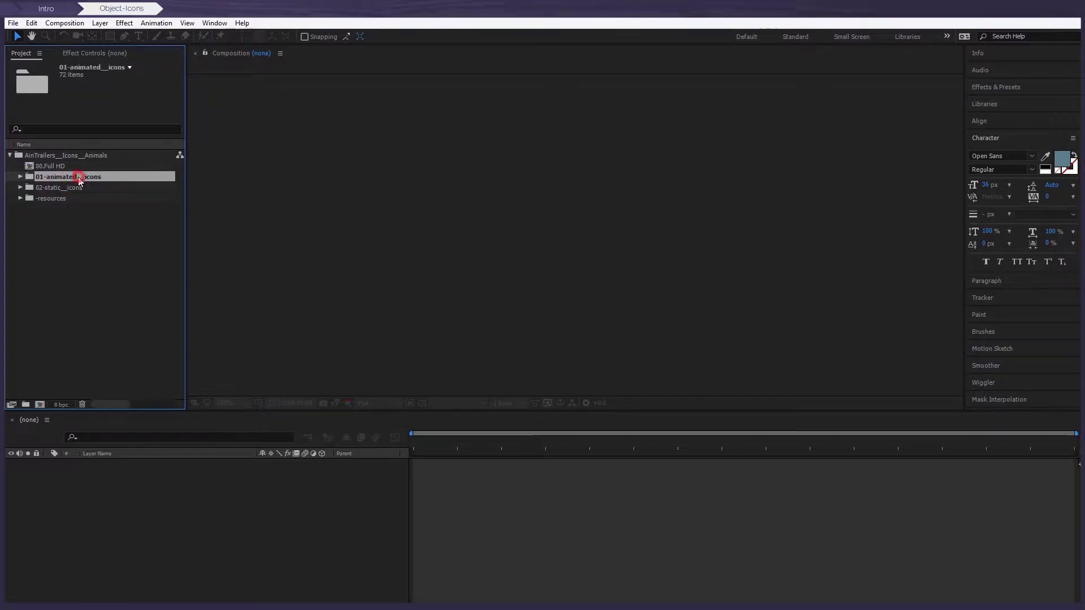
double_click(71, 176)
mouse_move(182, 211)
left_mouse_down()
mouse_move(188, 335)
mouse_move(157, 174)
left_mouse_up()
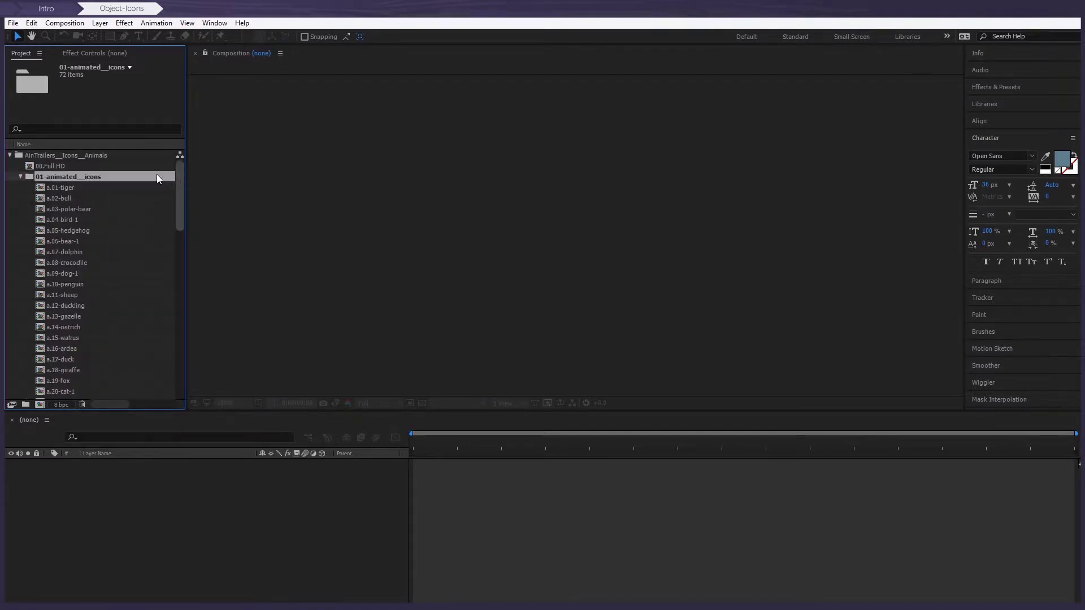
double_click(74, 187)
mouse_move(457, 441)
left_mouse_down()
mouse_move(418, 442)
mouse_move(456, 442)
left_mouse_up()
Open s.01-tiger from 02-static_icons, scrub through it, then collapse the folder.
left_click(21, 176)
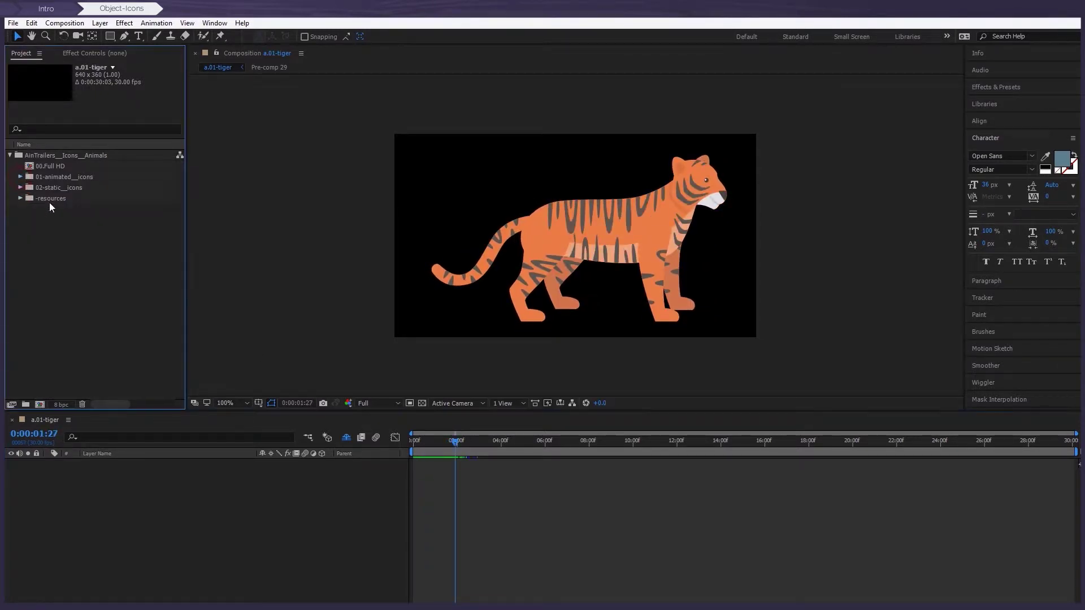
left_click(21, 188)
double_click(61, 166)
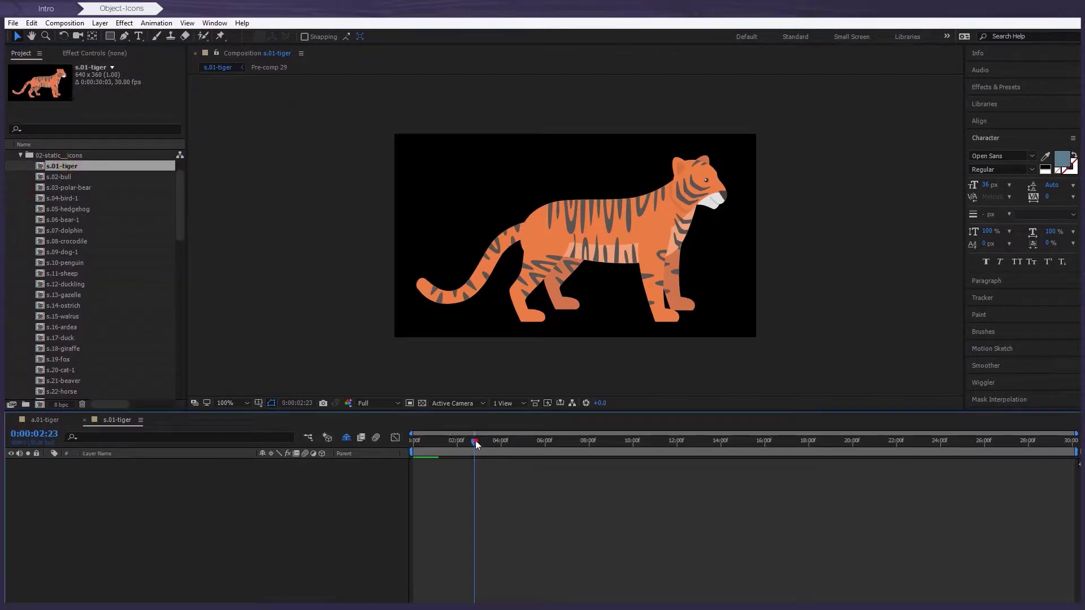
left_click(566, 442)
mouse_move(567, 442)
left_mouse_down()
mouse_move(473, 442)
mouse_move(546, 441)
mouse_move(489, 442)
mouse_move(524, 442)
left_mouse_up()
left_click(576, 441)
left_click(21, 155)
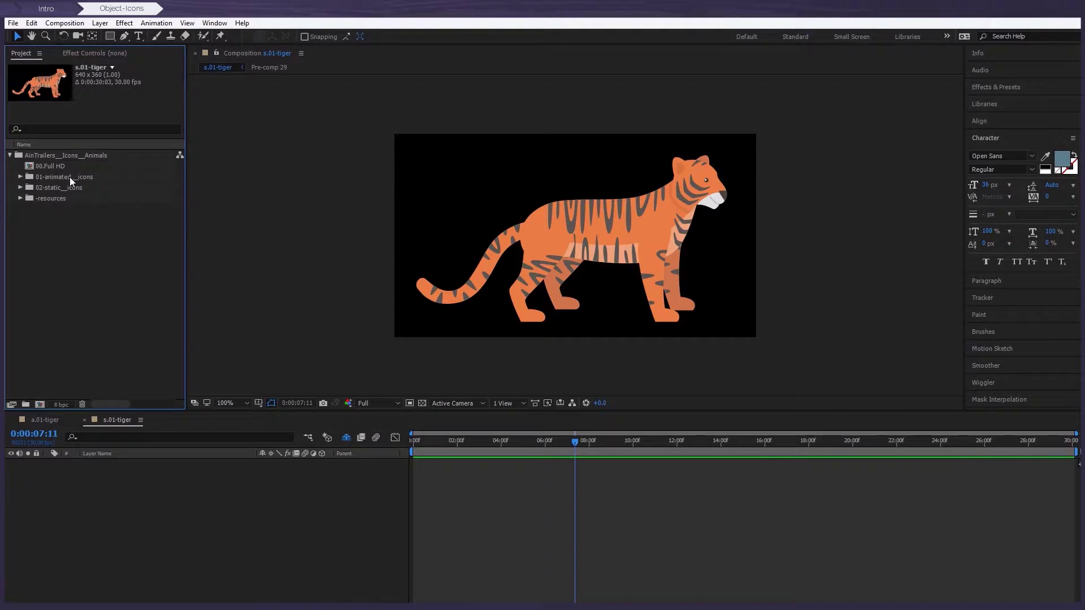
Open 00.Full HD and scrub forward to reveal the lakeside tent scene.
left_click_drag(531, 440, 407, 450)
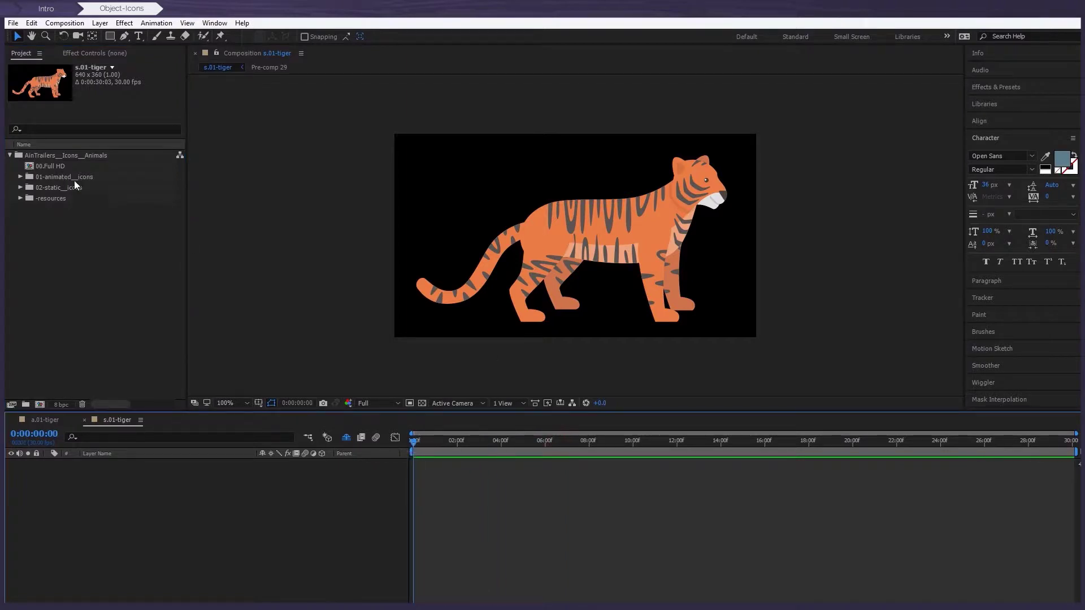
double_click(55, 167)
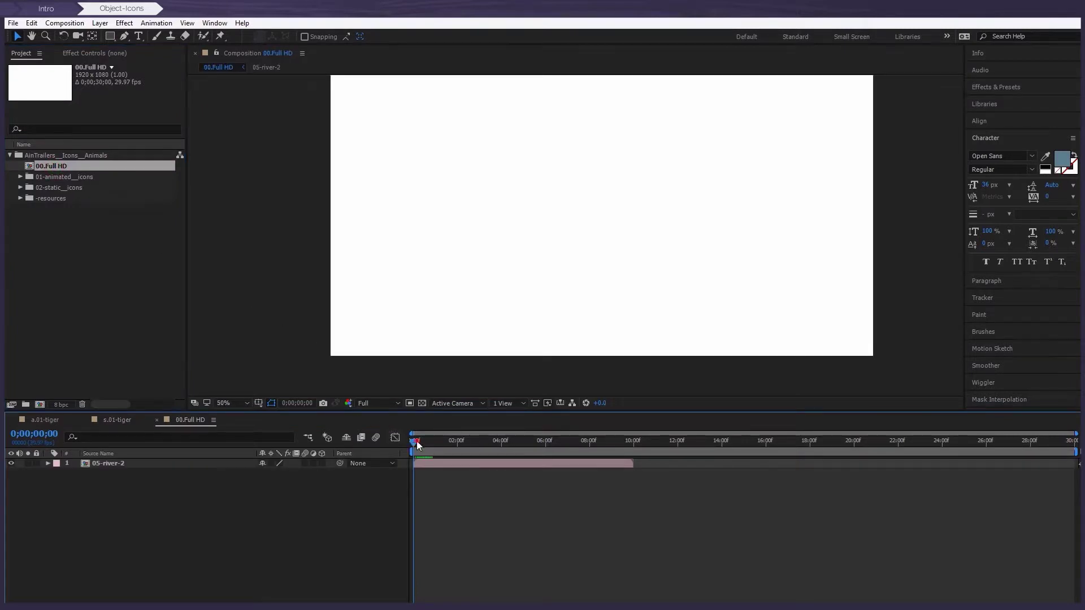
mouse_move(416, 441)
left_mouse_down()
mouse_move(496, 442)
mouse_move(427, 440)
mouse_move(484, 442)
left_mouse_up()
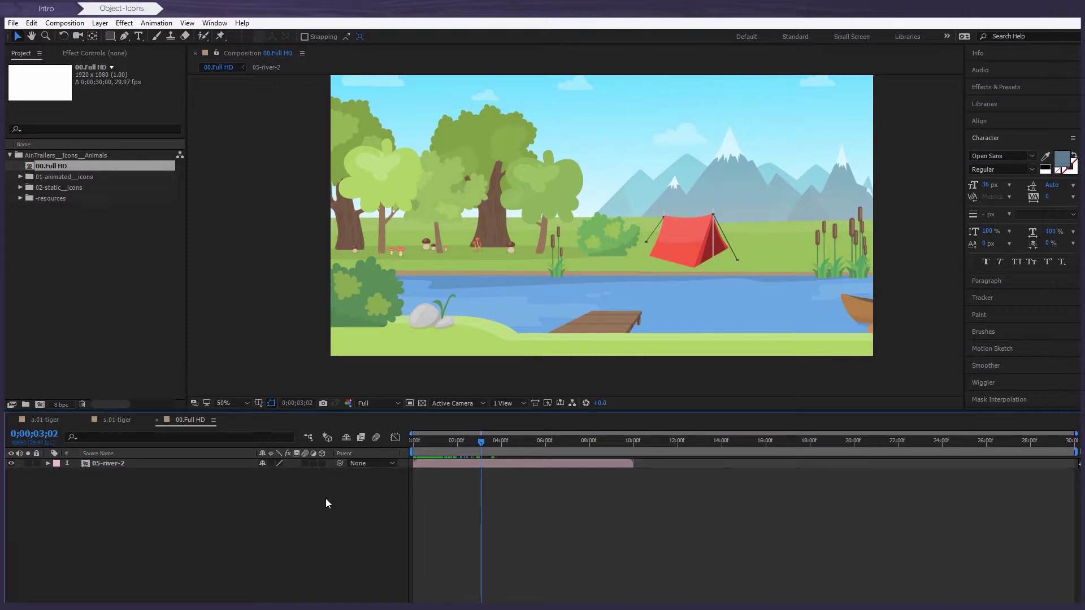
Add a.06-bear-1 to the composition and move it to the lower-left lakeshore.
left_click(21, 177)
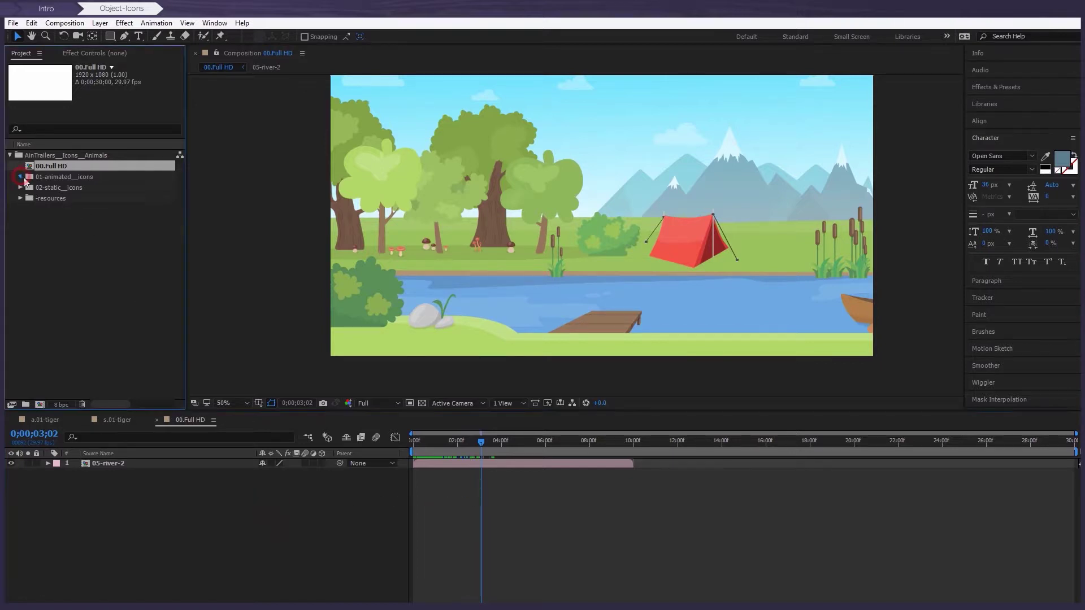
scroll(40, 177, "down", 1)
left_click(71, 219)
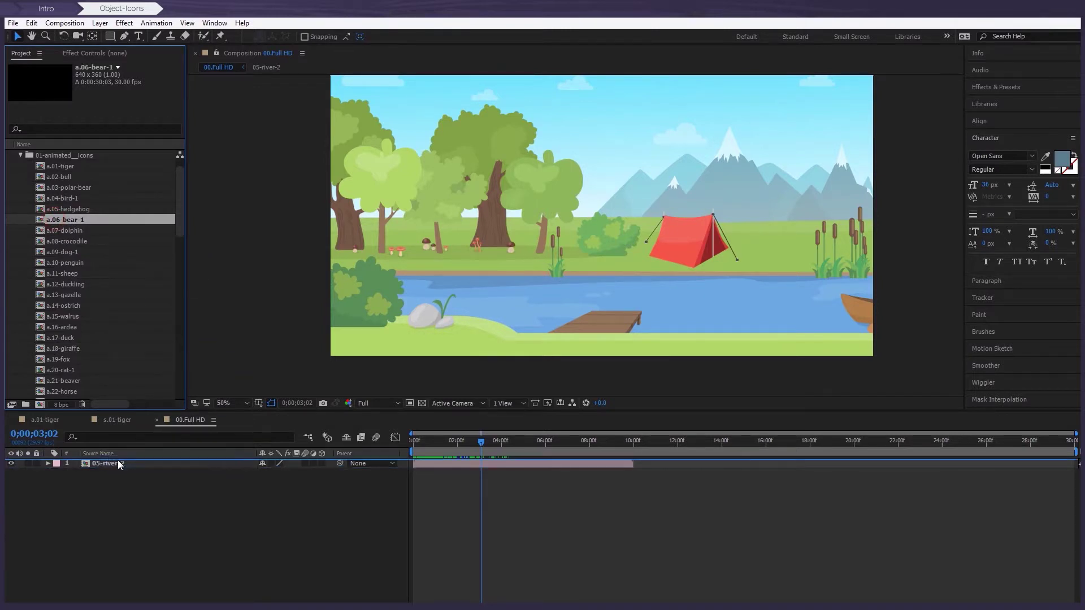
left_click_drag(76, 231, 117, 460)
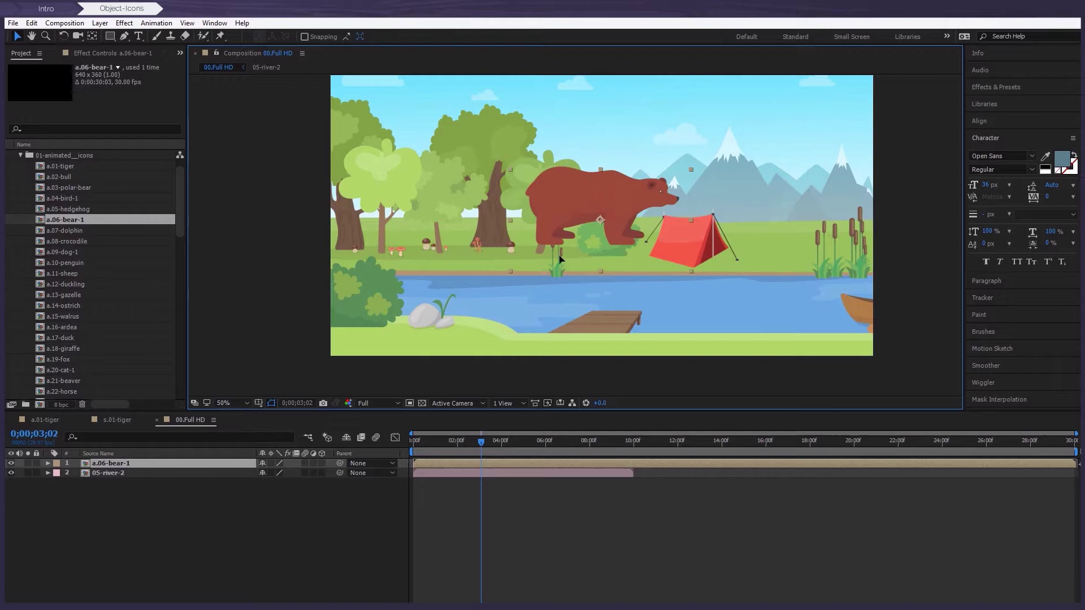
mouse_move(611, 210)
left_mouse_down()
mouse_move(542, 280)
mouse_move(454, 304)
left_mouse_up()
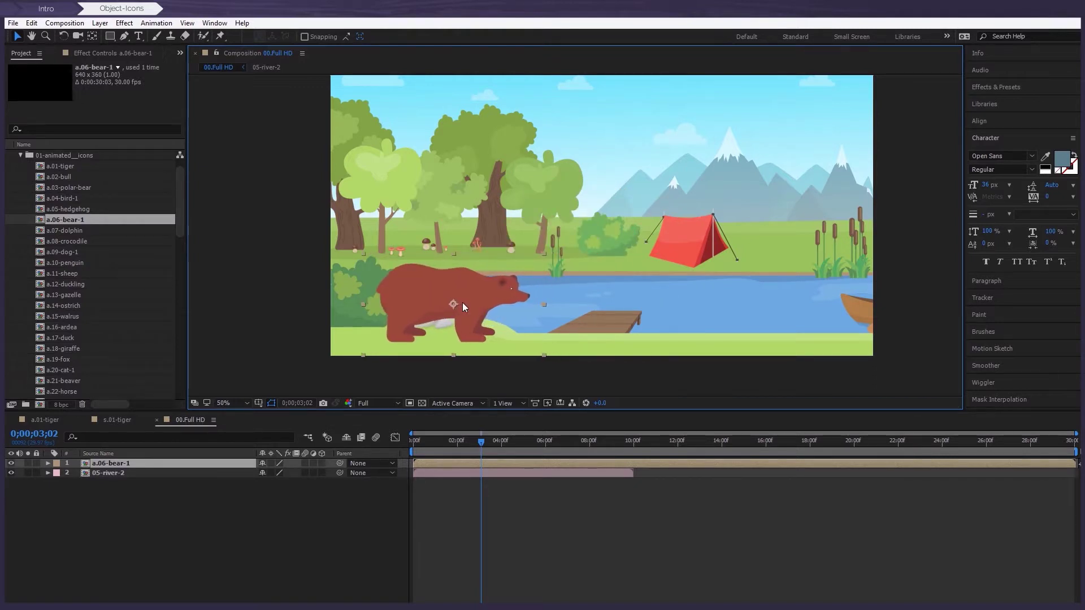
Scale the bear layer to 93% and scrub the timeline to check the scene.
key("s")
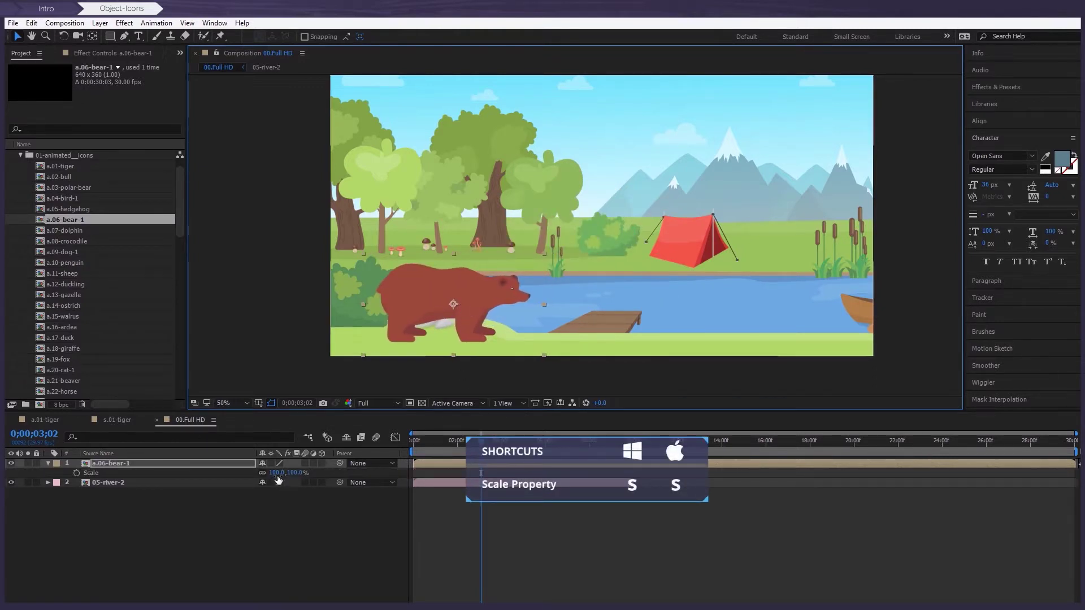
left_click_drag(283, 473, 269, 473)
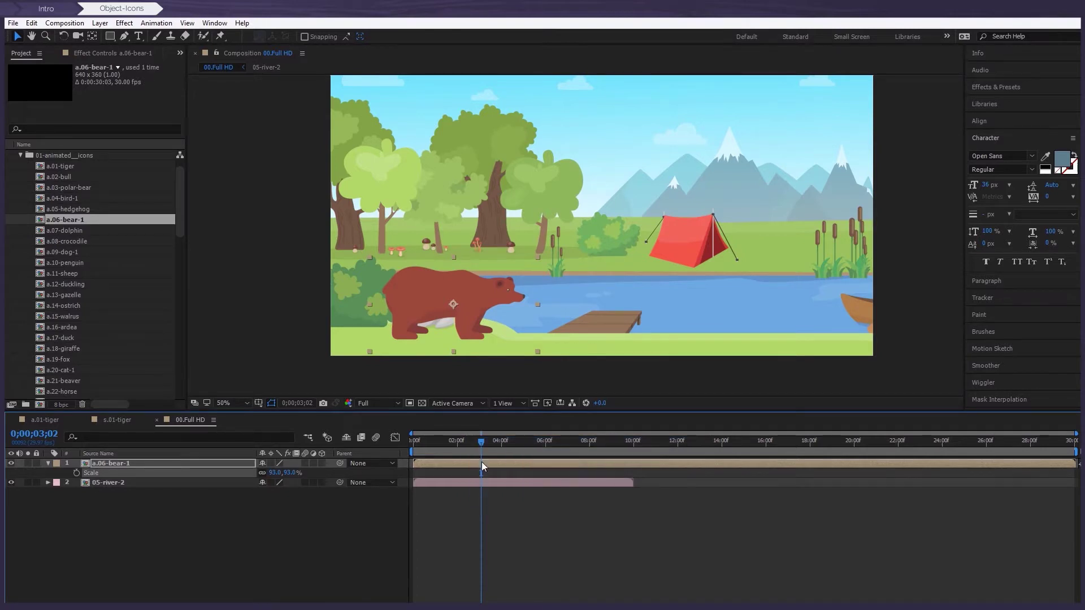
mouse_move(481, 439)
left_mouse_down()
mouse_move(420, 437)
mouse_move(469, 428)
mouse_move(455, 441)
mouse_move(553, 441)
left_mouse_up()
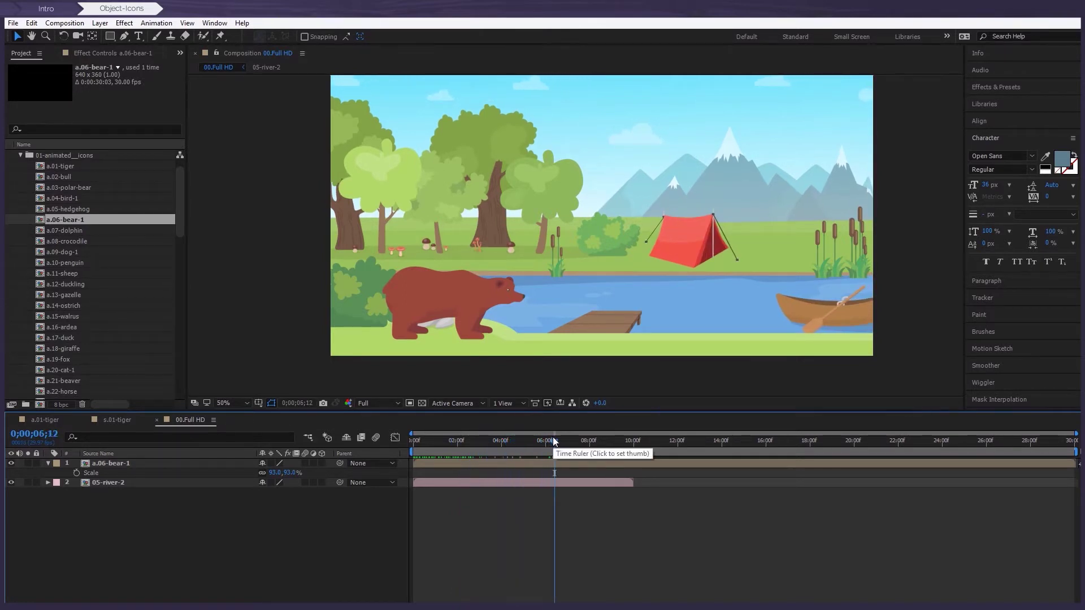
key("space")
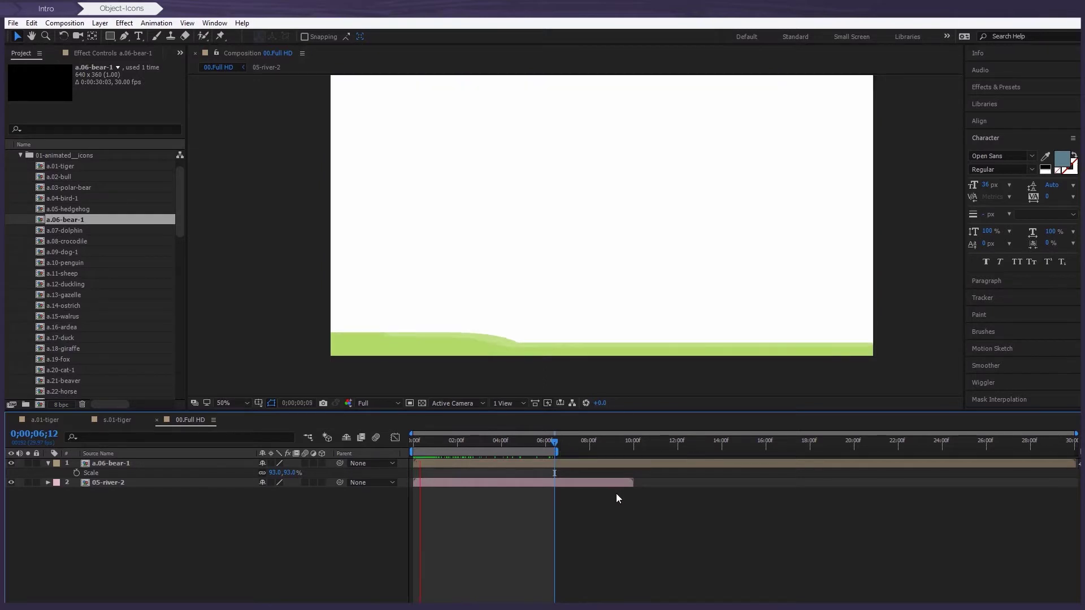